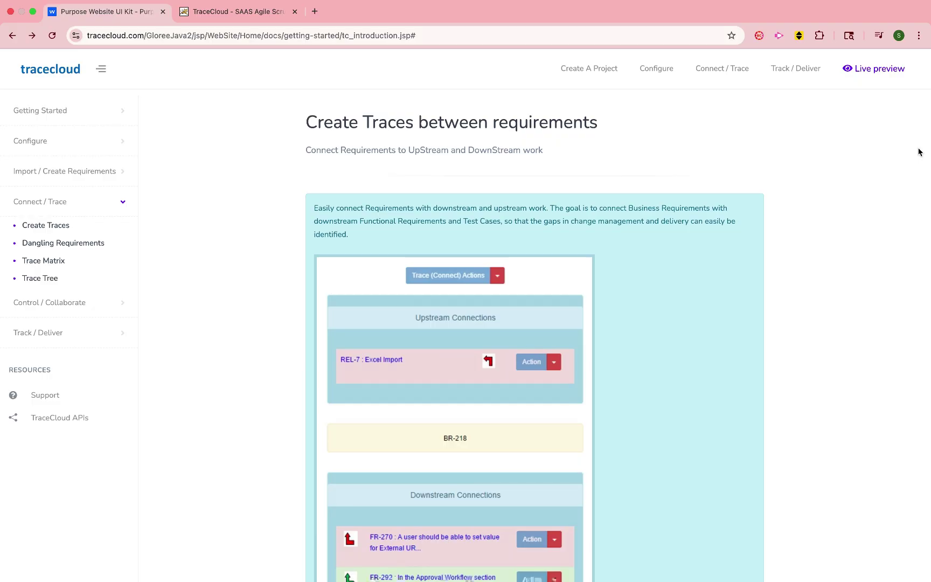
# Step: Switch to the TraceCloud Demo Project and view its Test Results and Test Cases folders
pyautogui.click(261, 27)
pyautogui.click(367, 493)
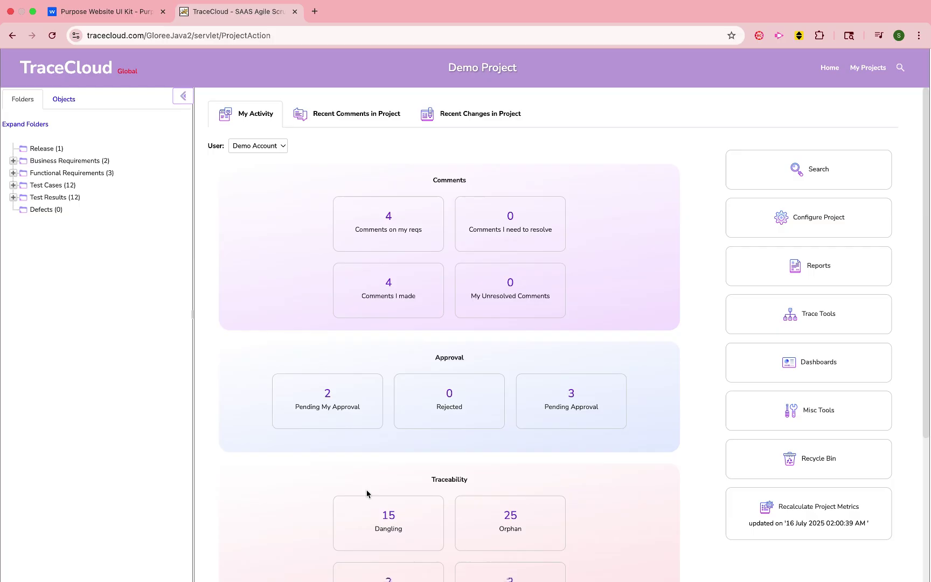
pyautogui.click(65, 197)
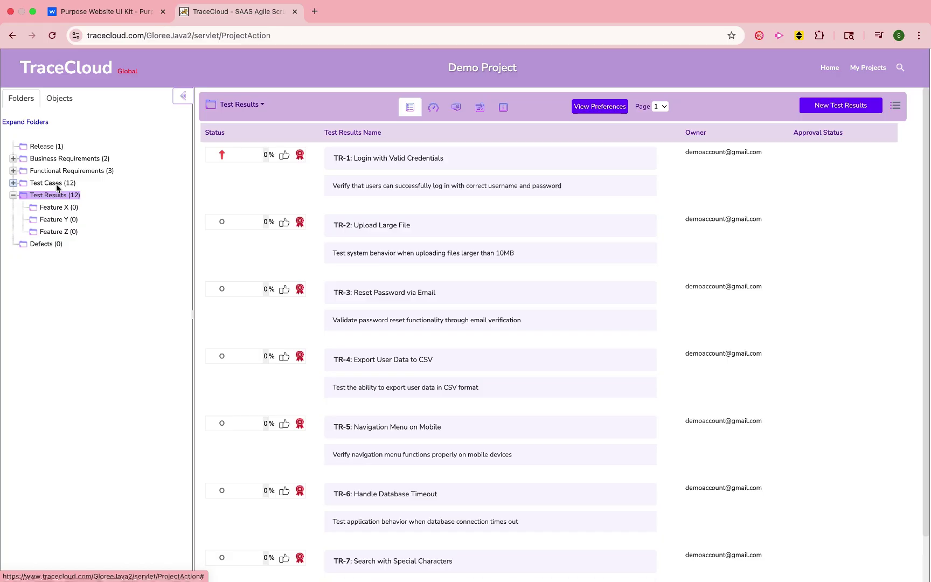
pyautogui.click(57, 184)
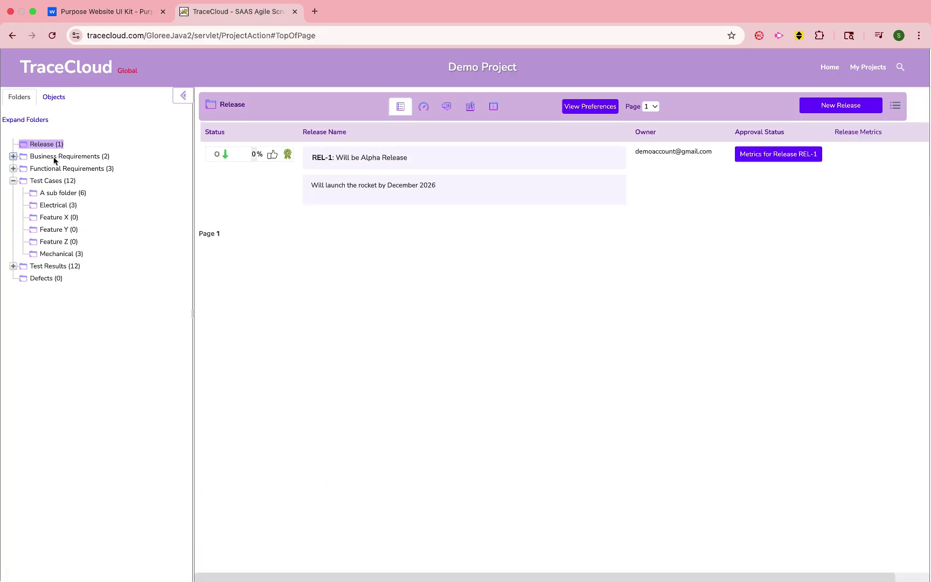
# Step: Open requirement BR-1 from the Business Requirements folder and view its traceability section
pyautogui.click(55, 157)
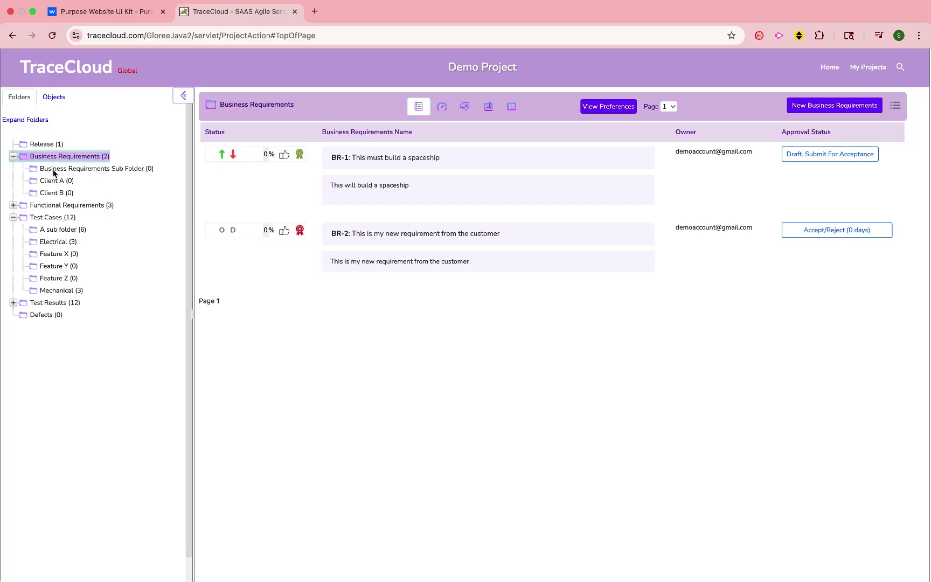
pyautogui.click(389, 162)
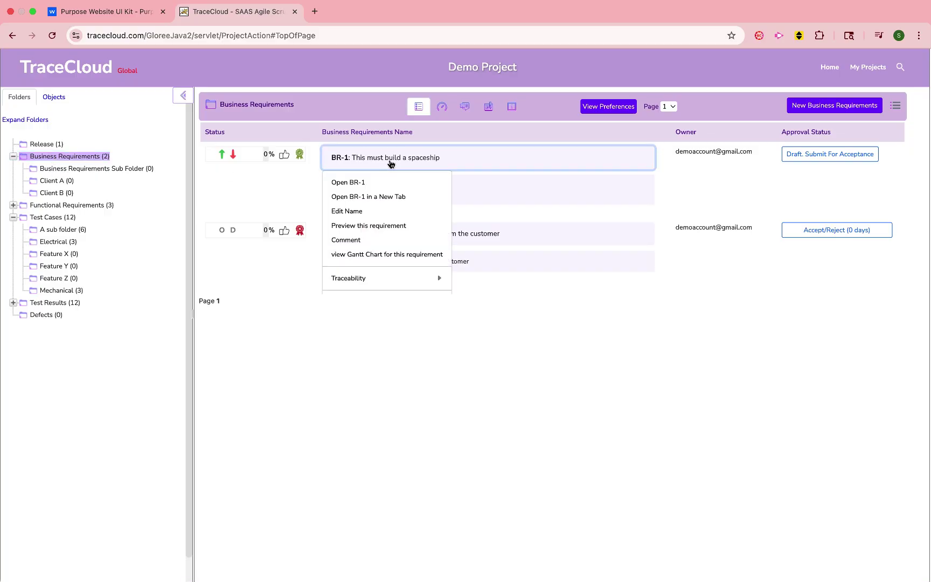
pyautogui.click(362, 183)
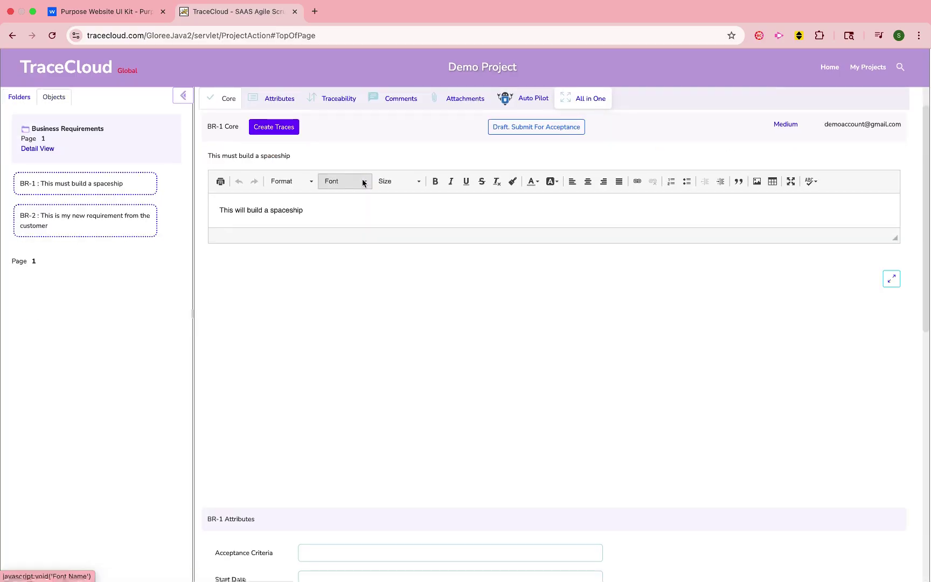
pyautogui.scroll(-5, 353, 322)
pyautogui.scroll(-5, 353, 323)
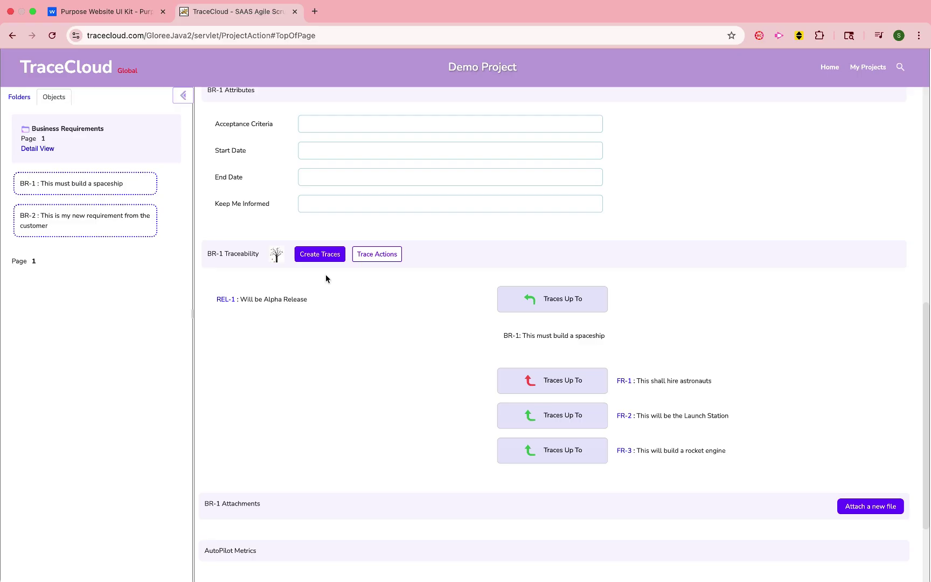
# Step: Create a Traces Up To link from BR-1 to REL-2 in the Release folder
pyautogui.click(322, 254)
pyautogui.click(416, 216)
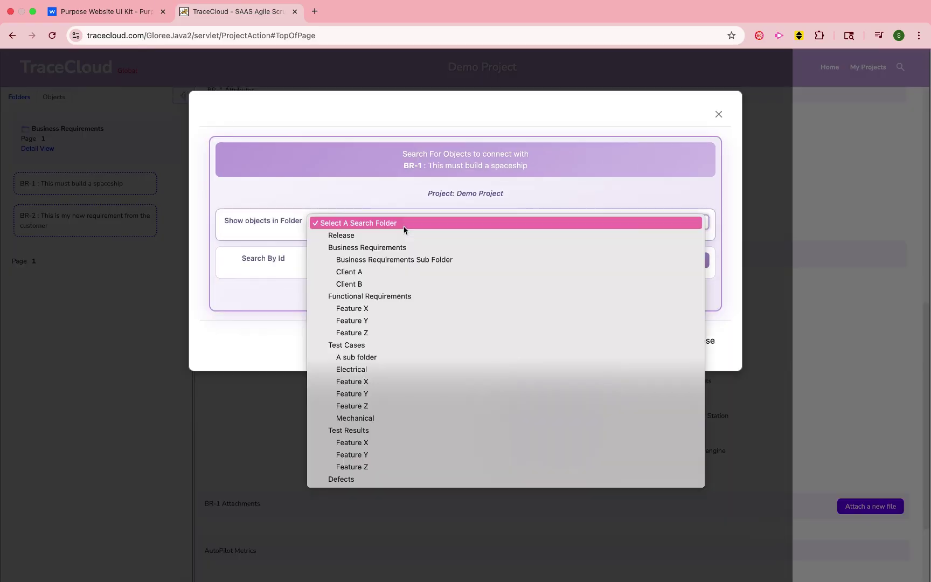
pyautogui.click(400, 234)
pyautogui.click(393, 261)
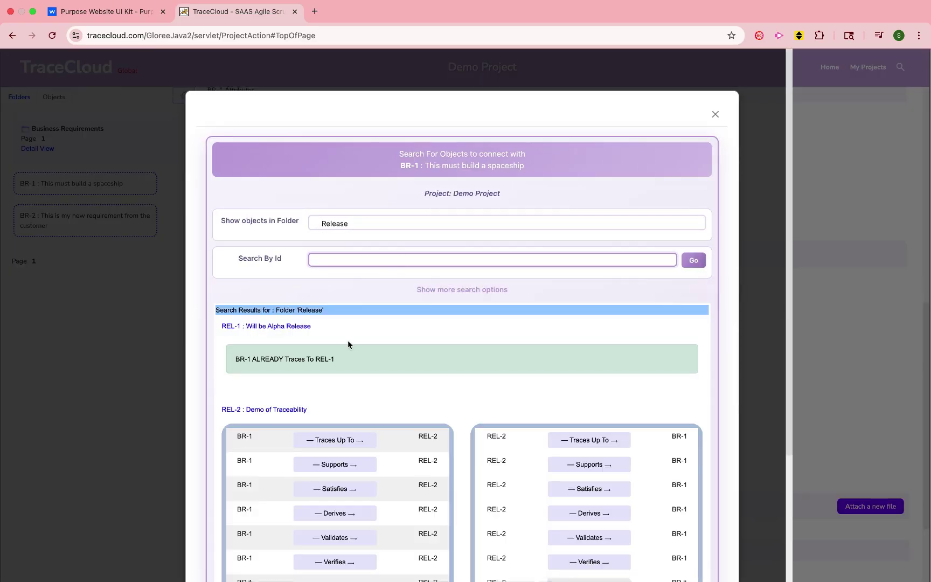
pyautogui.scroll(-2, 348, 339)
pyautogui.click(367, 346)
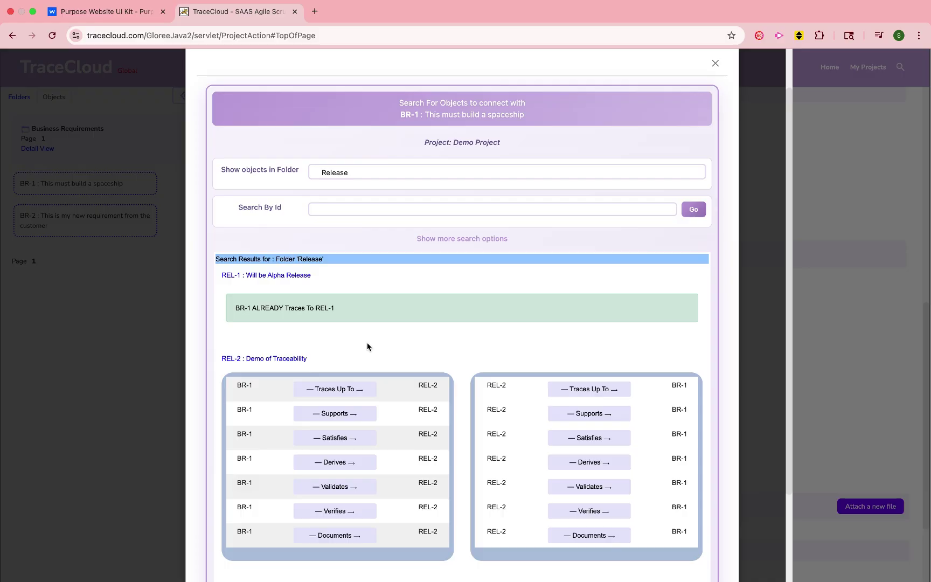
pyautogui.click(340, 390)
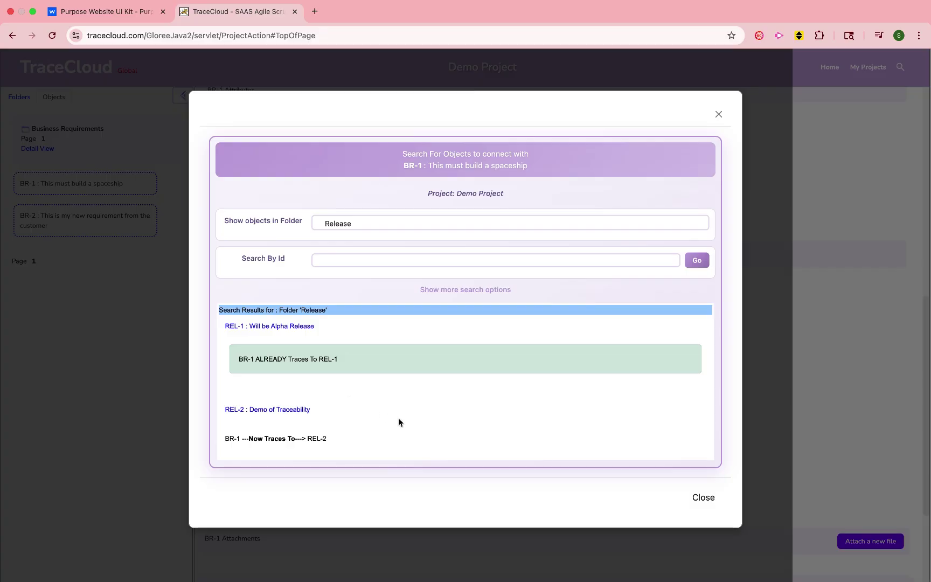
pyautogui.click(700, 498)
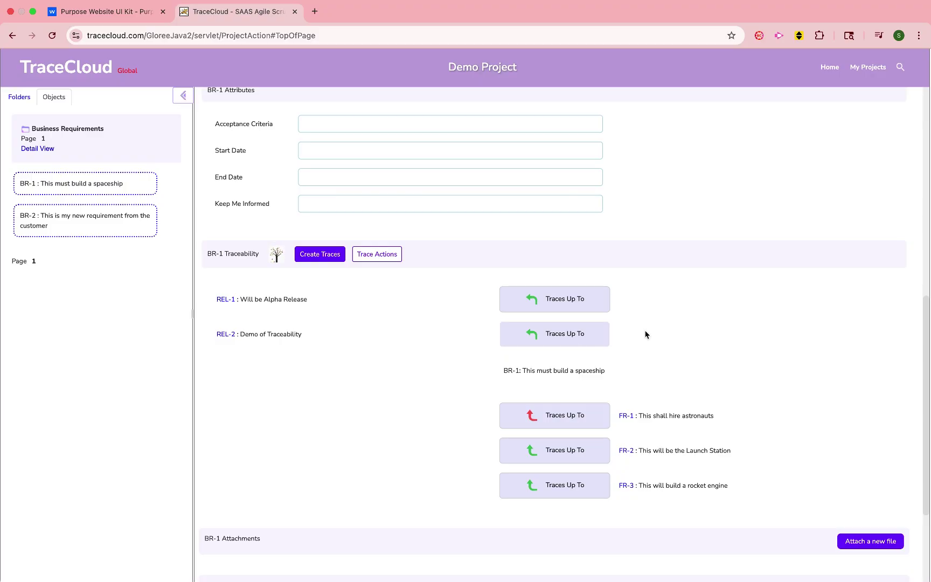
# Step: Open BR-2 and create a Traces Up To link from FR-1 in the Functional Requirements folder to BR-2
pyautogui.scroll(-1, 622, 353)
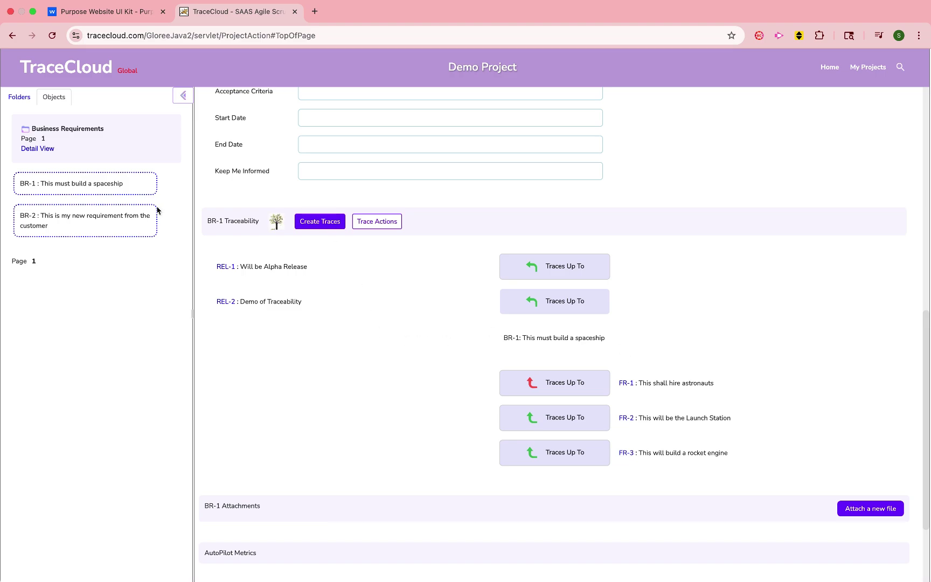
pyautogui.click(146, 219)
pyautogui.scroll(-10, 412, 283)
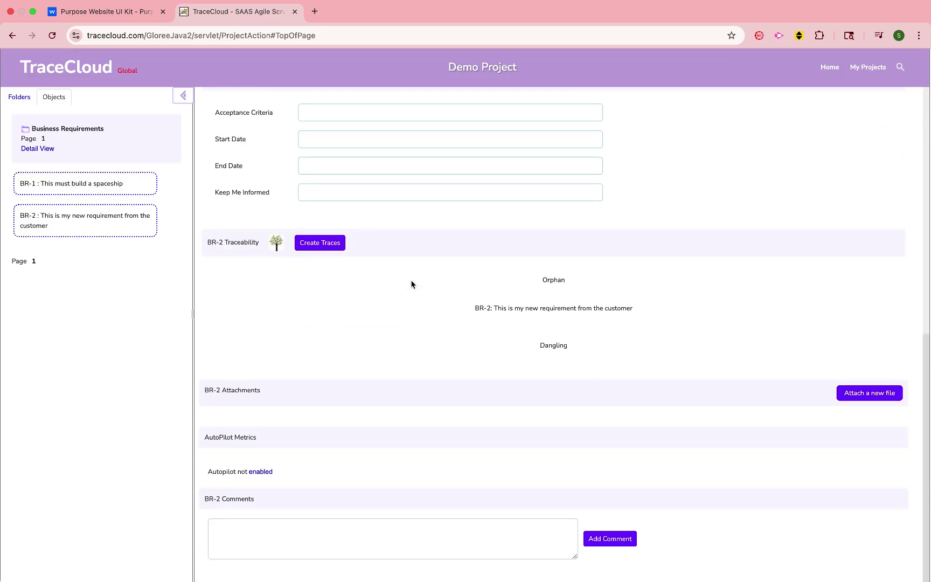
pyautogui.click(335, 246)
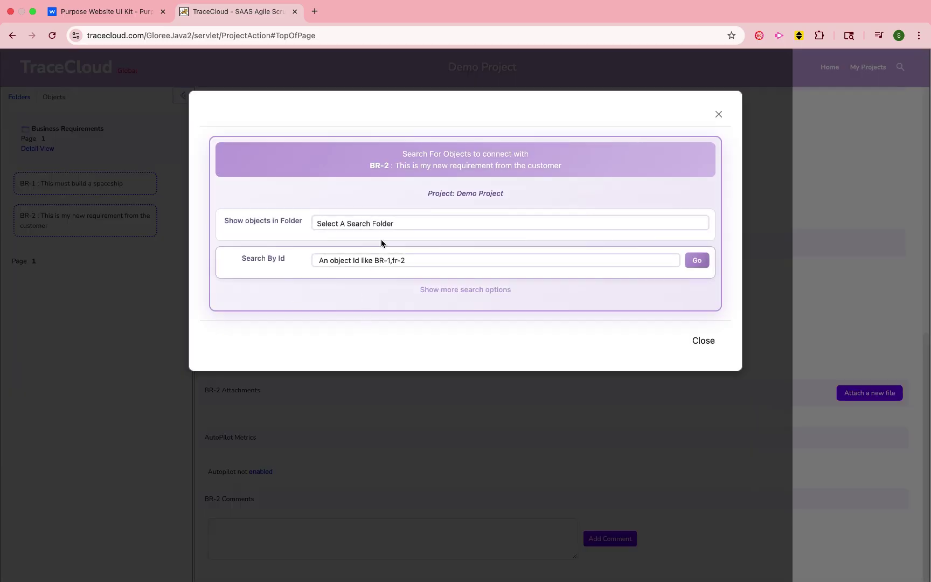
pyautogui.click(379, 225)
pyautogui.click(374, 296)
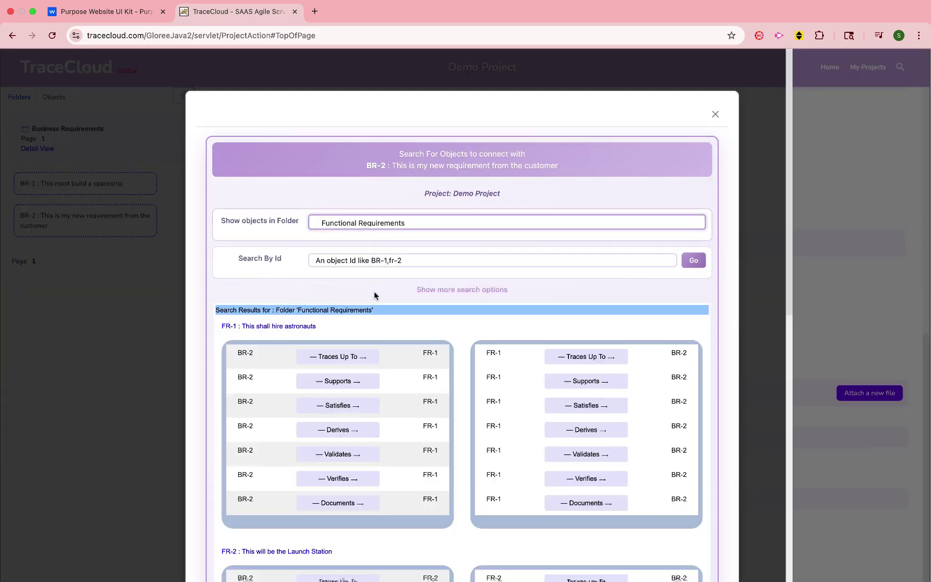
pyautogui.scroll(-2, 368, 341)
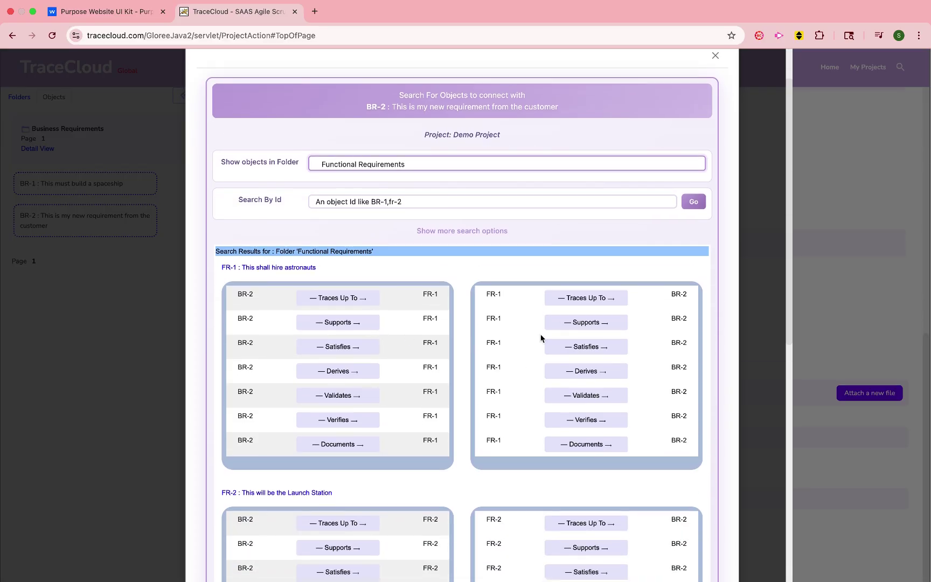
pyautogui.click(573, 300)
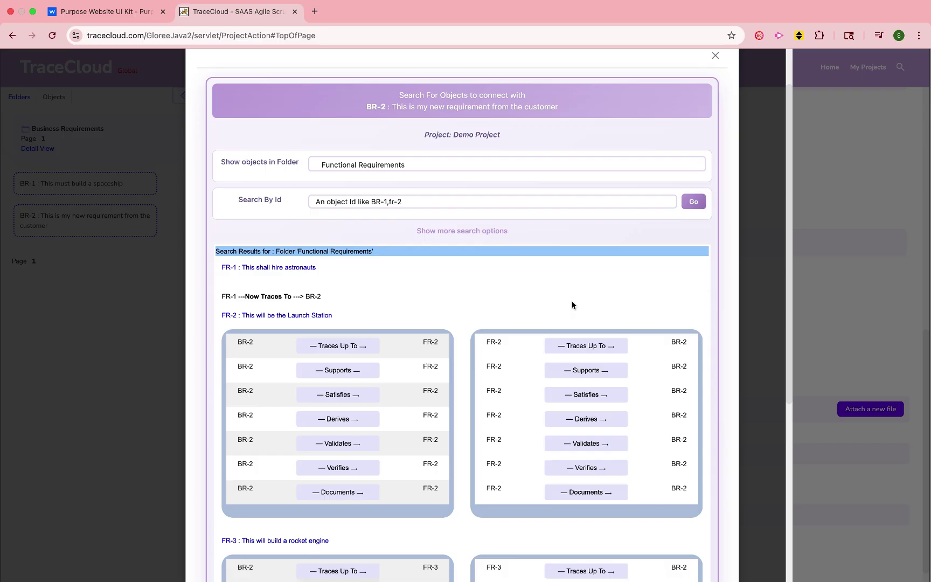
# Step: Create a Supports link from FR-3 to BR-2 and close the trace search
pyautogui.scroll(-5, 559, 330)
pyautogui.scroll(-4, 560, 331)
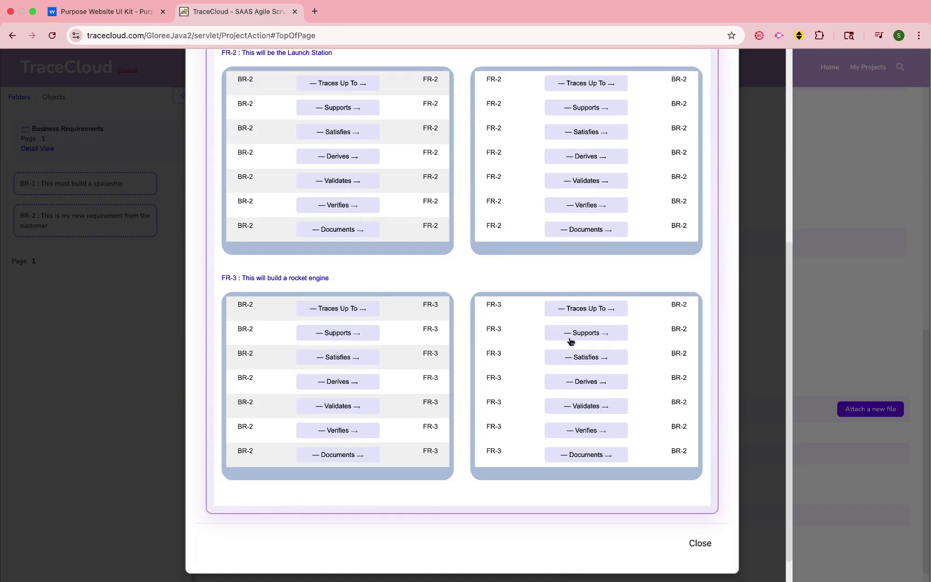
pyautogui.click(575, 333)
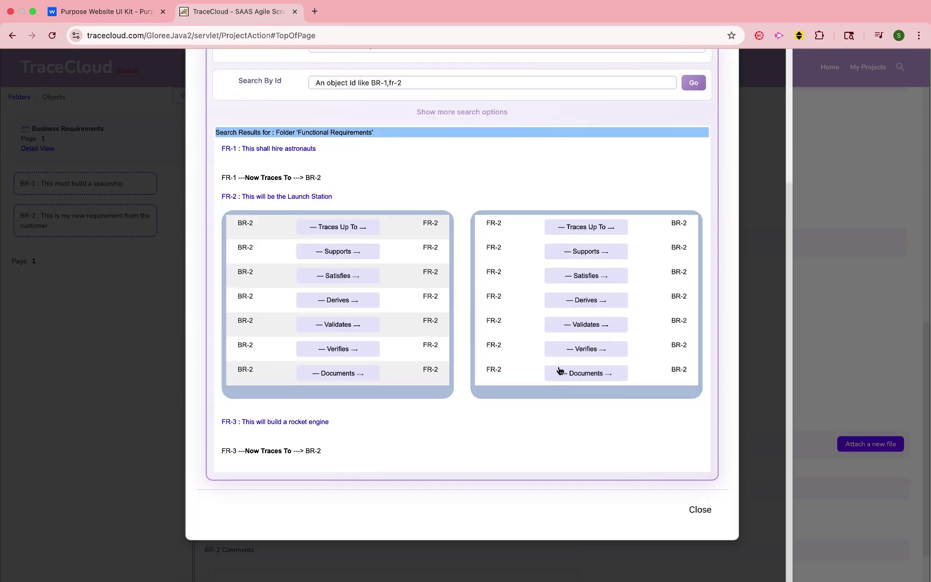
pyautogui.click(698, 511)
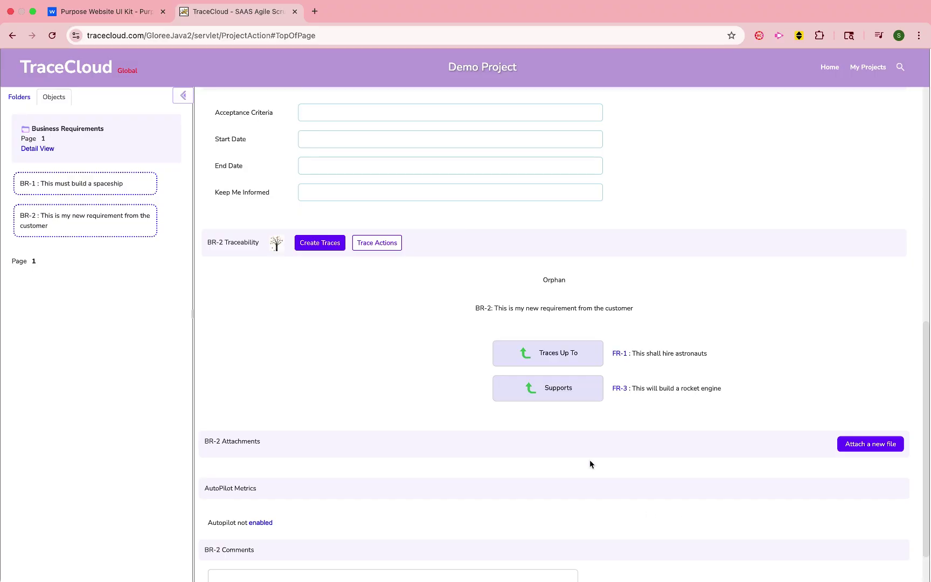
# Step: Set the Start Date attribute of BR-1 to 12/02/2027
pyautogui.scroll(-2, 589, 459)
pyautogui.scroll(4, 582, 448)
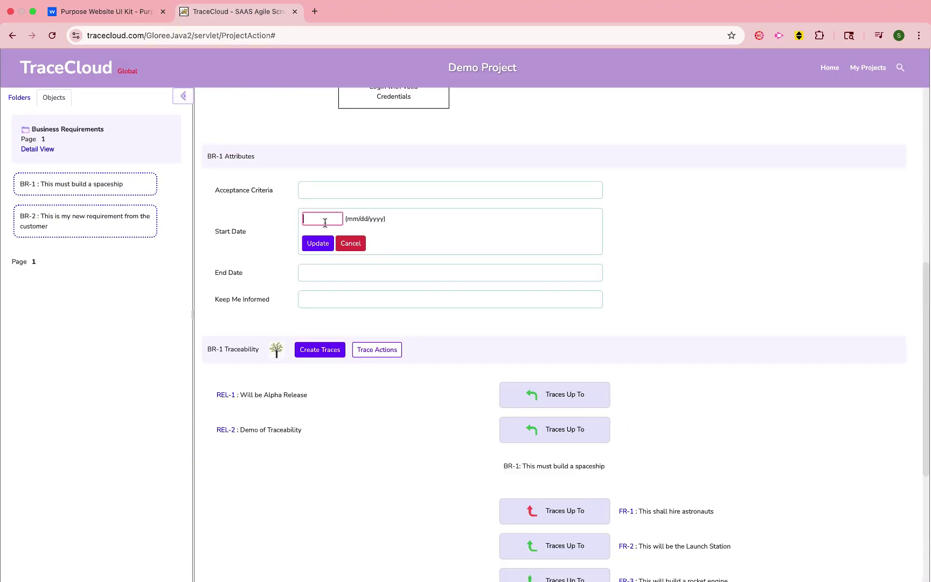
pyautogui.write('12/02/20027')
pyautogui.click(319, 243)
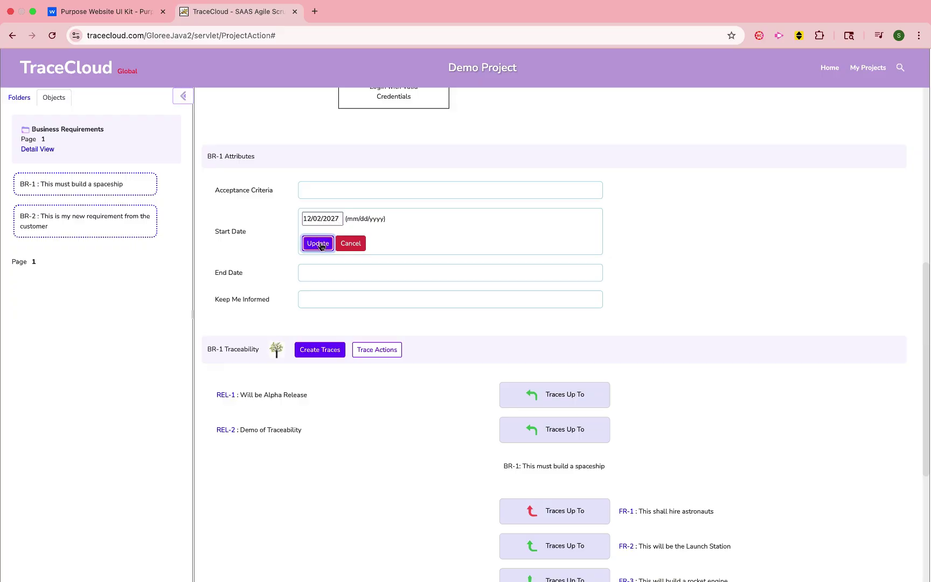
pyautogui.scroll(-3, 401, 408)
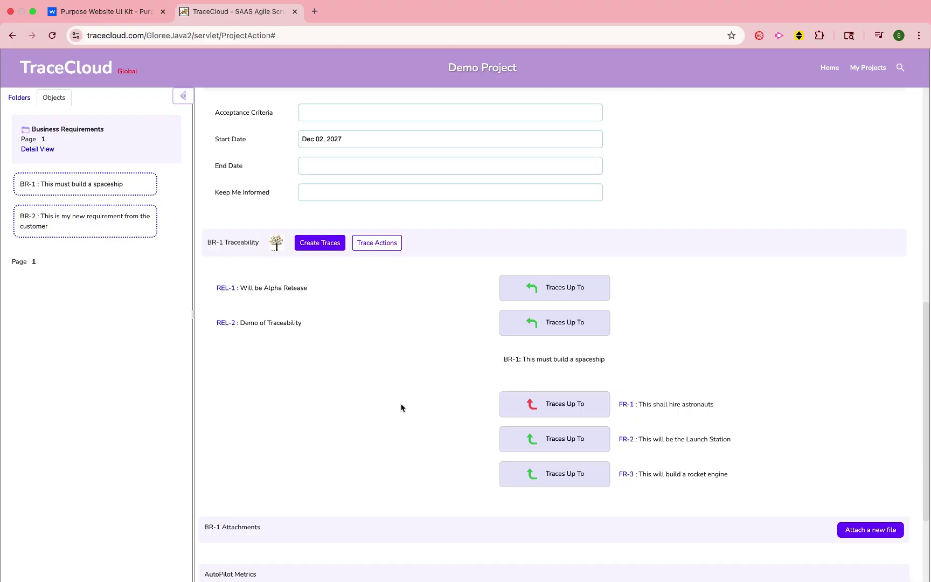
# Step: Clear the suspect status of REL-2's downstream traces from BR-1 and BR-2
pyautogui.scroll(-8, 393, 343)
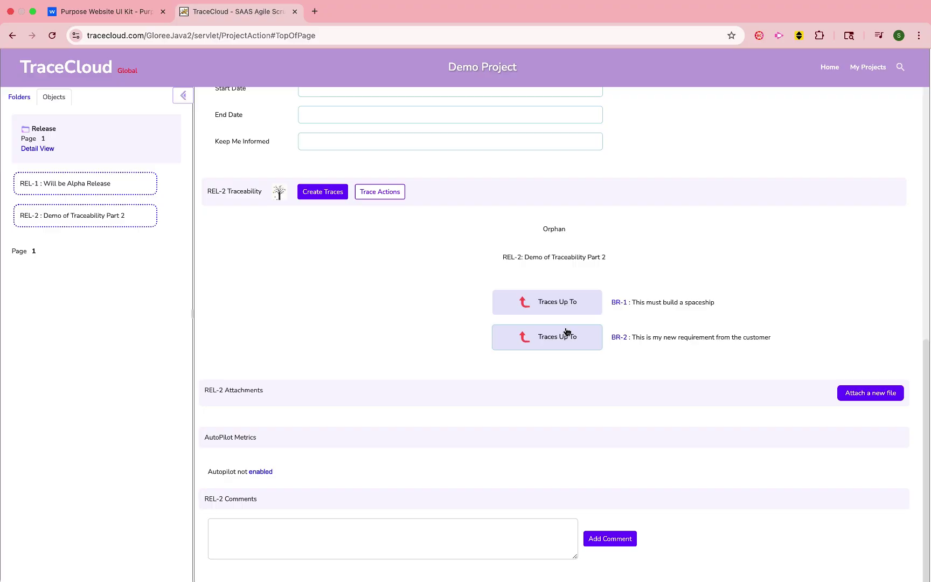
pyautogui.click(566, 300)
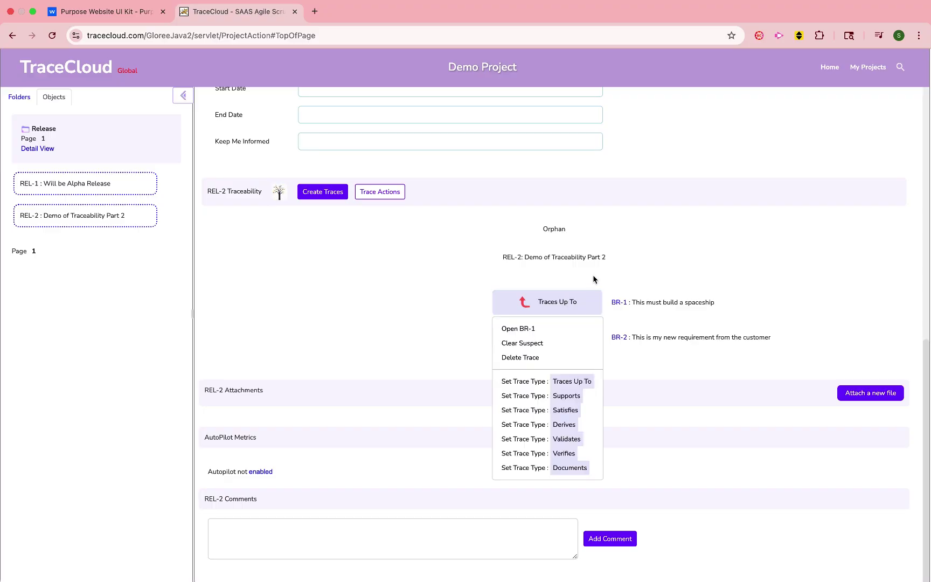
pyautogui.click(595, 279)
pyautogui.click(574, 306)
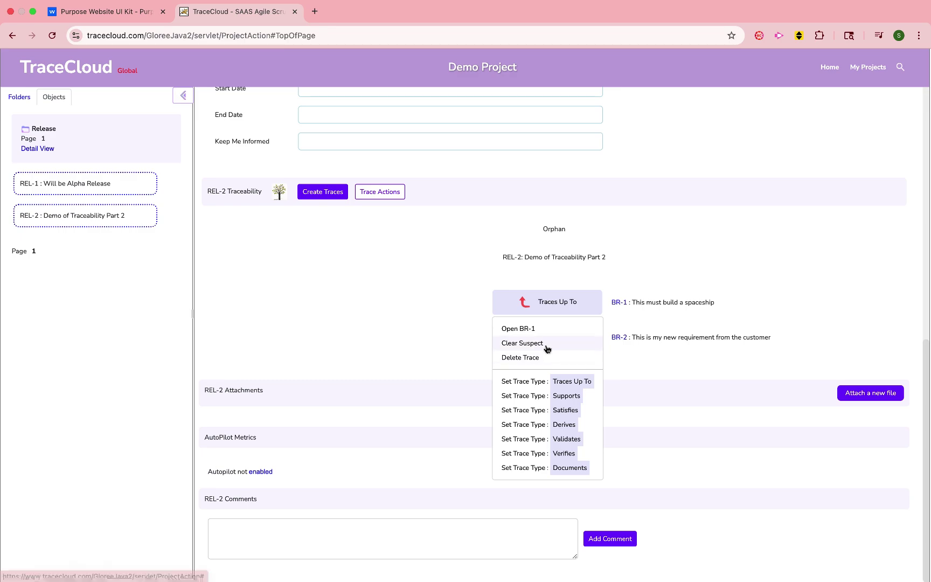
pyautogui.click(546, 345)
pyautogui.click(547, 348)
pyautogui.click(541, 378)
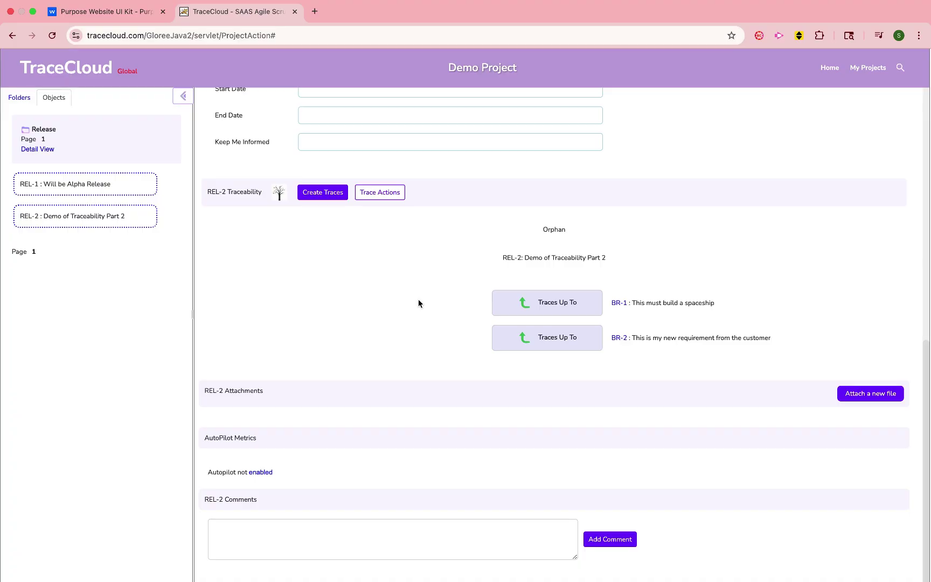
# Step: Examine the trace status of the items in the Test Results and Functional Requirements folders for orphans and dangling requirements
pyautogui.click(131, 127)
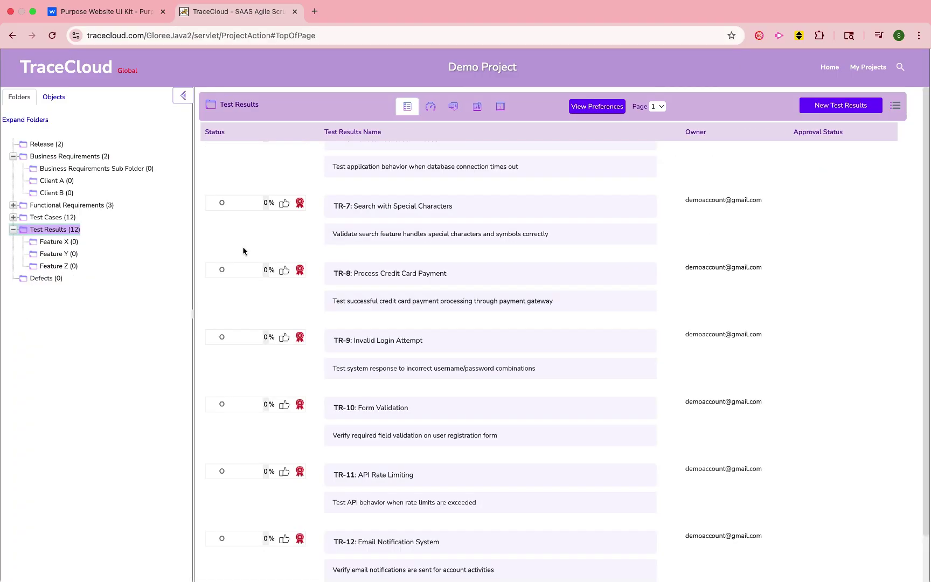
pyautogui.scroll(6, 243, 247)
pyautogui.click(67, 205)
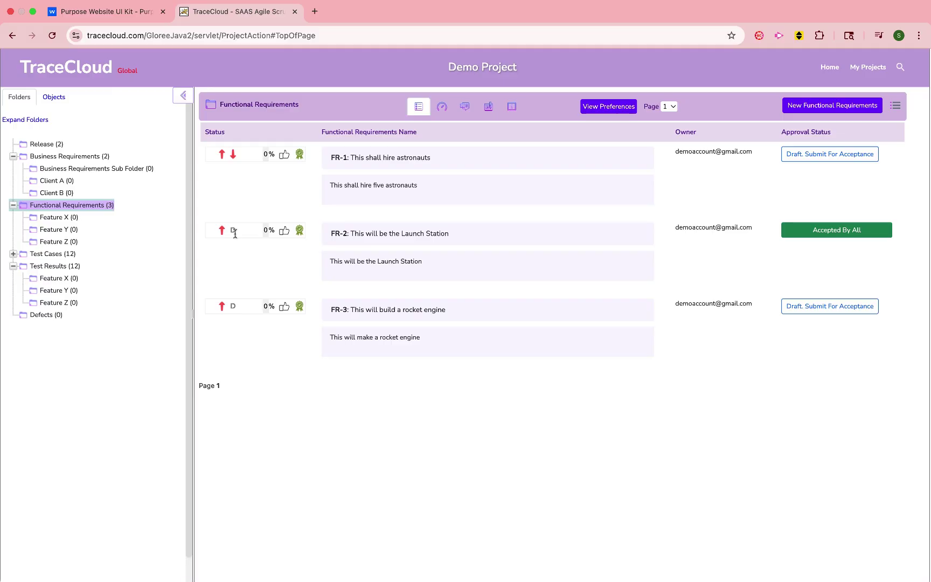
pyautogui.moveTo(238, 310)
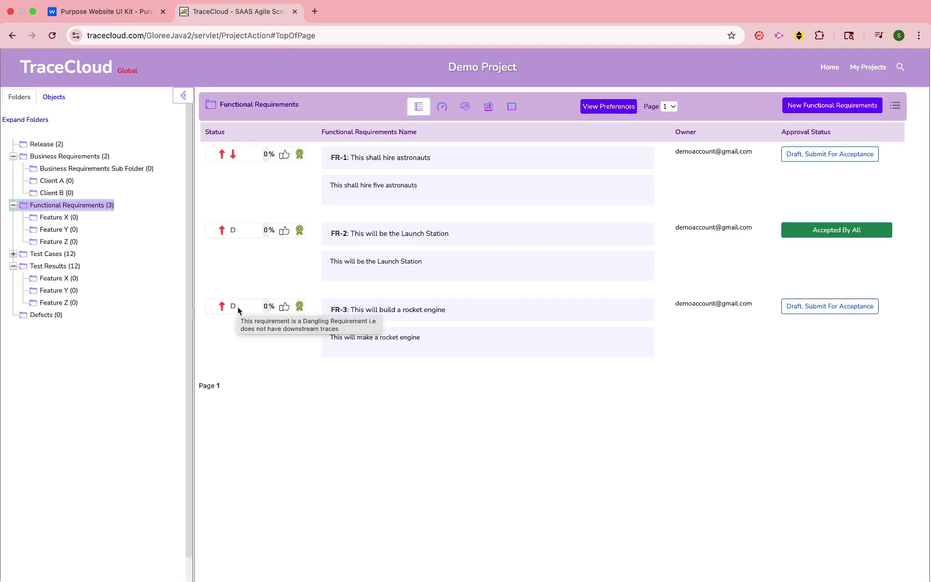
pyautogui.click(53, 266)
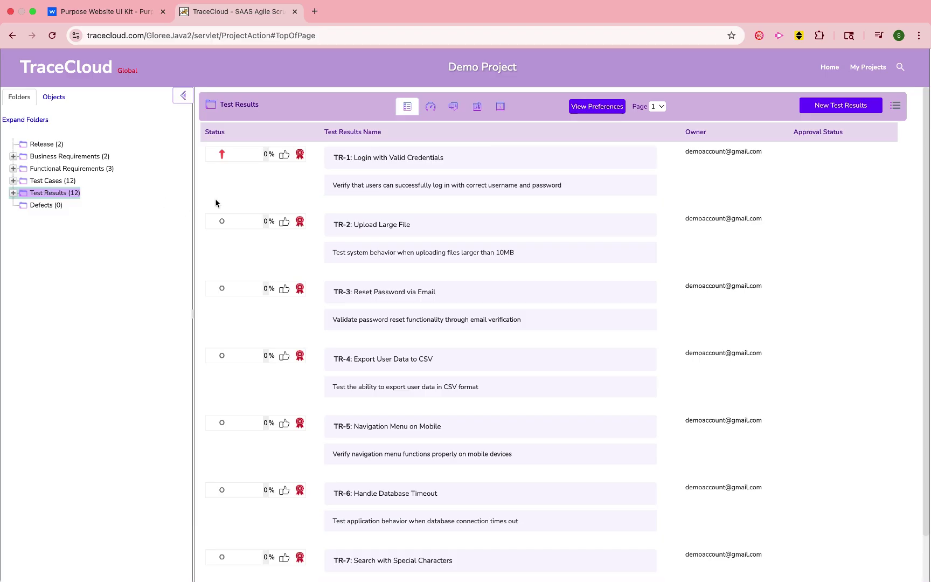
# Step: View the Test Results folder's metrics and the traceability figures on the project home page
pyautogui.click(434, 109)
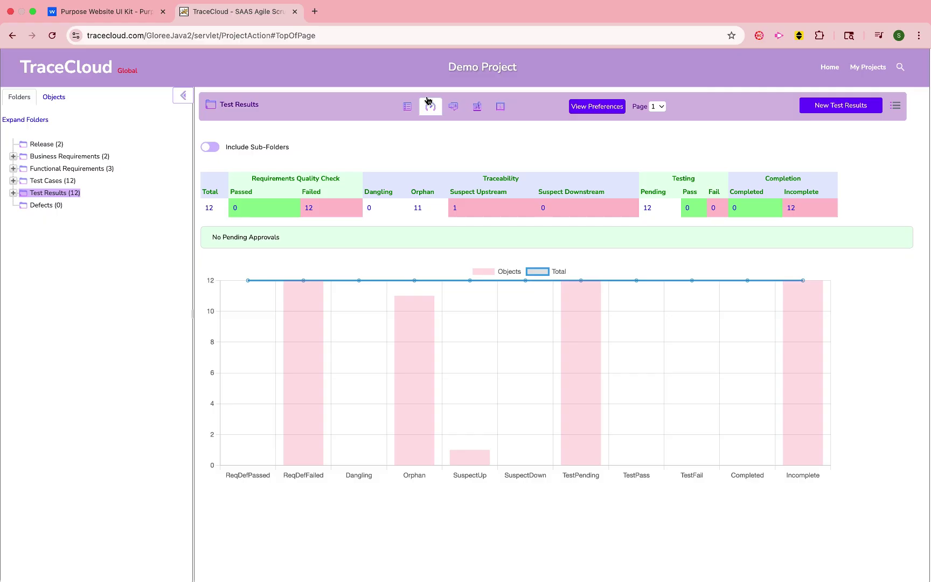
pyautogui.click(832, 67)
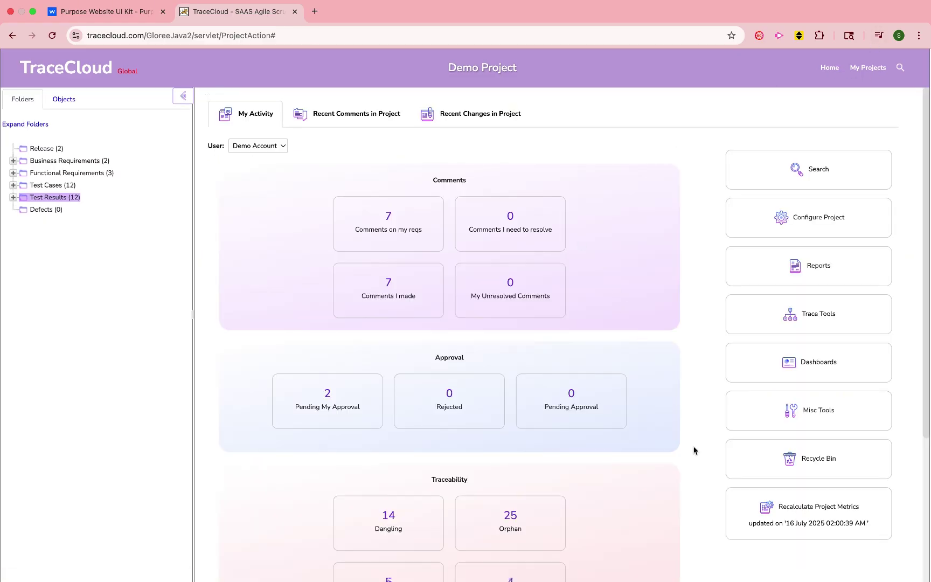
pyautogui.scroll(-5, 594, 434)
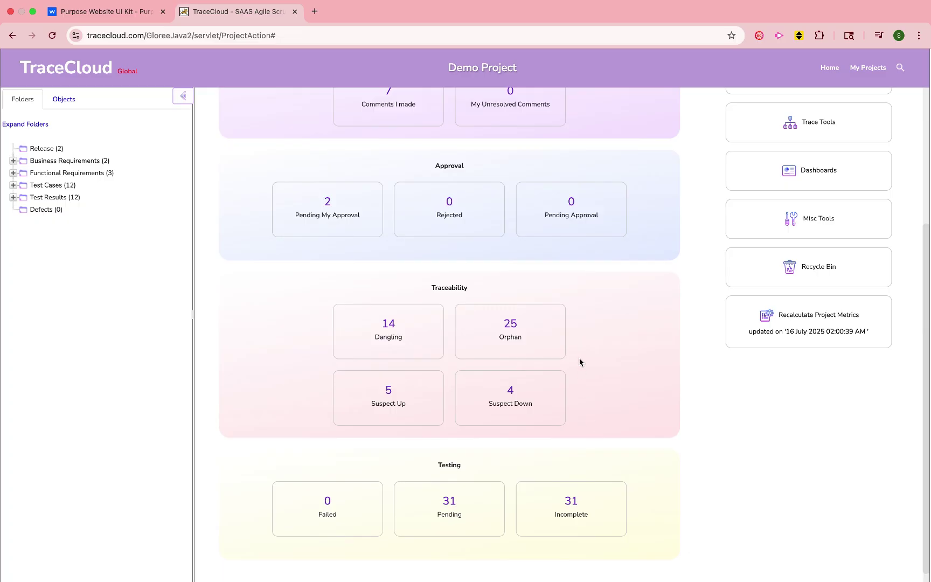